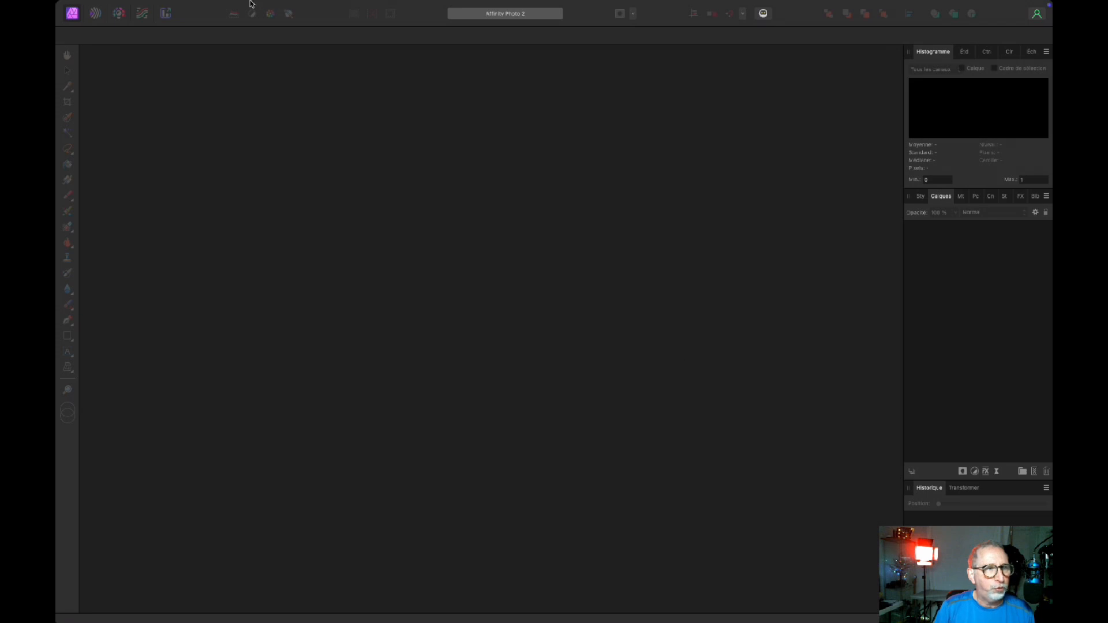
# Step: Start a new focus merge, open its image chooser and preview _DSC3096.NEF in the 237 folder
pyautogui.moveTo(234, 7)
pyautogui.click(157, 8)
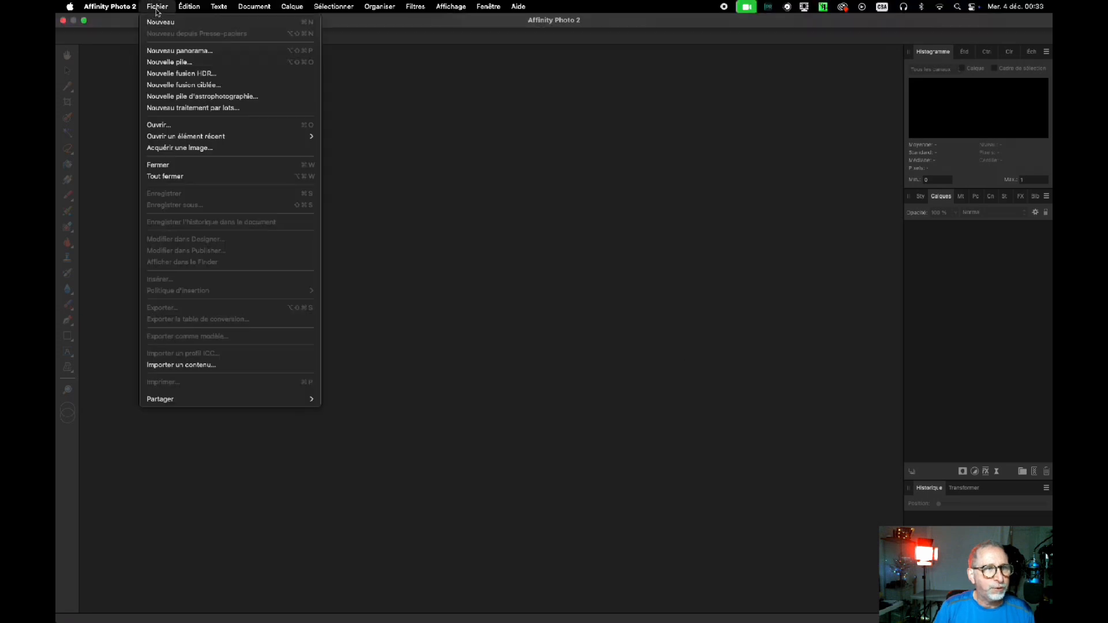
pyautogui.click(170, 90)
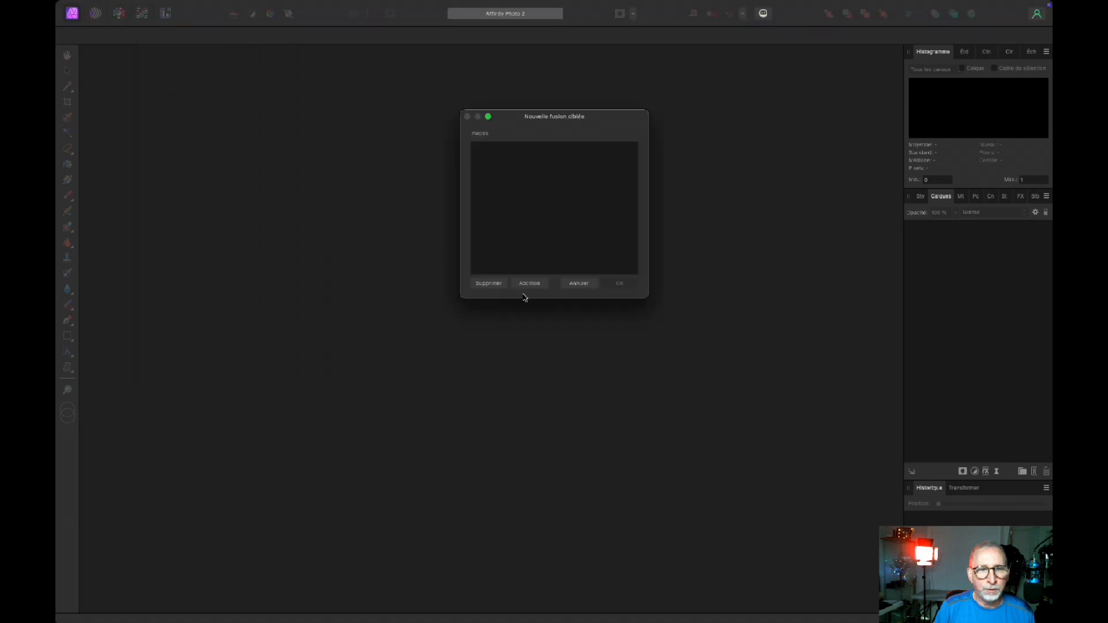
pyautogui.click(526, 284)
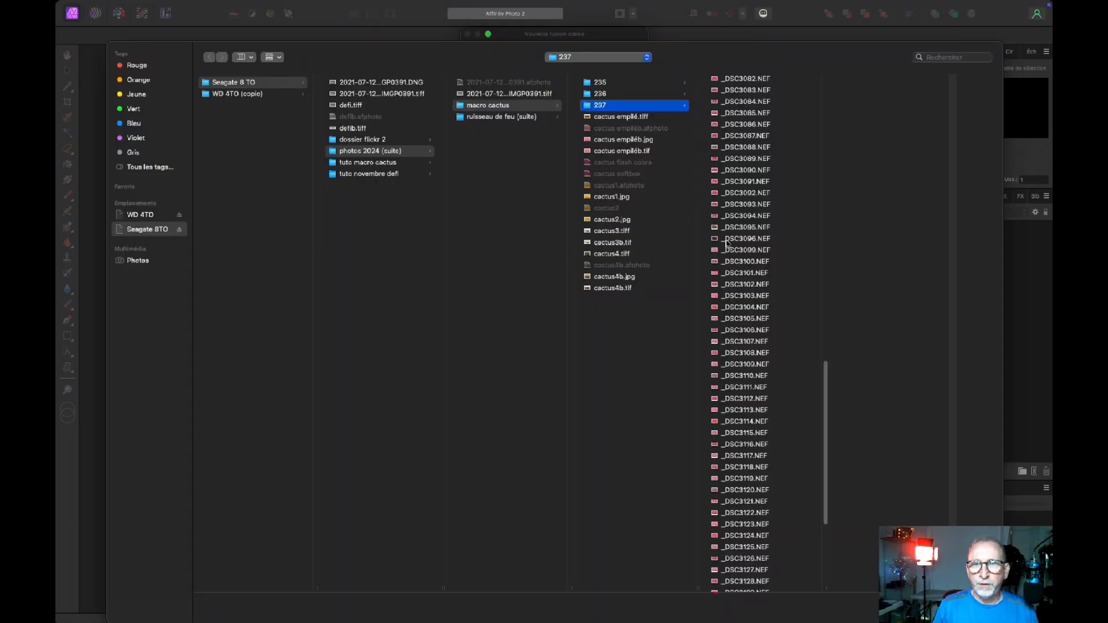
pyautogui.click(726, 240)
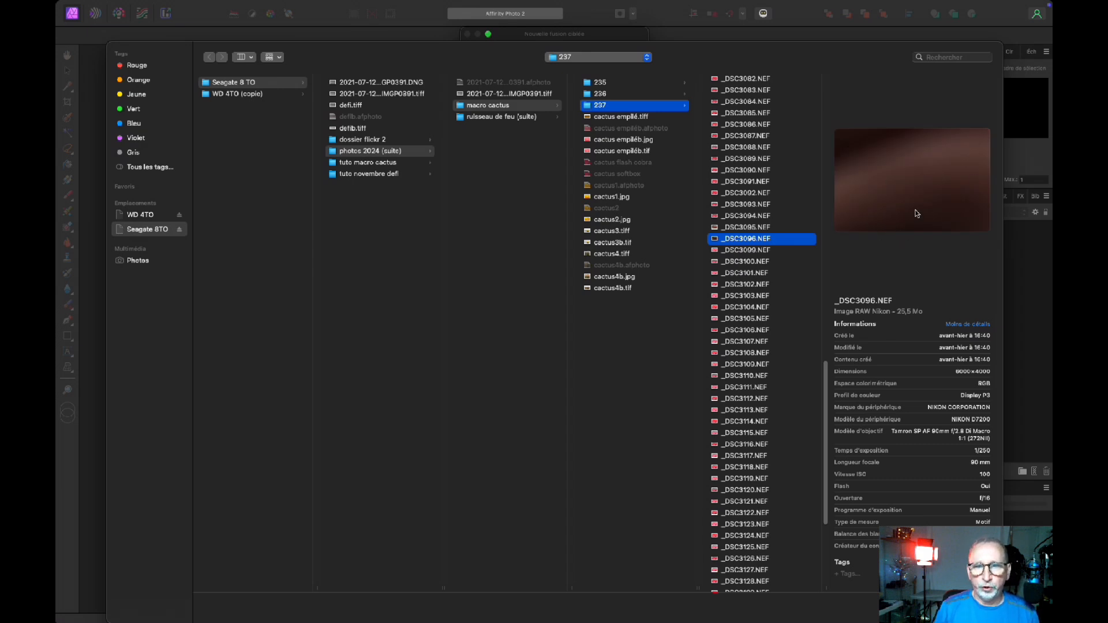
# Step: Add every second NEF file from _DSC3100 through _DSC3146 in the 237 folder and run the focus merge
pyautogui.click(741, 261)
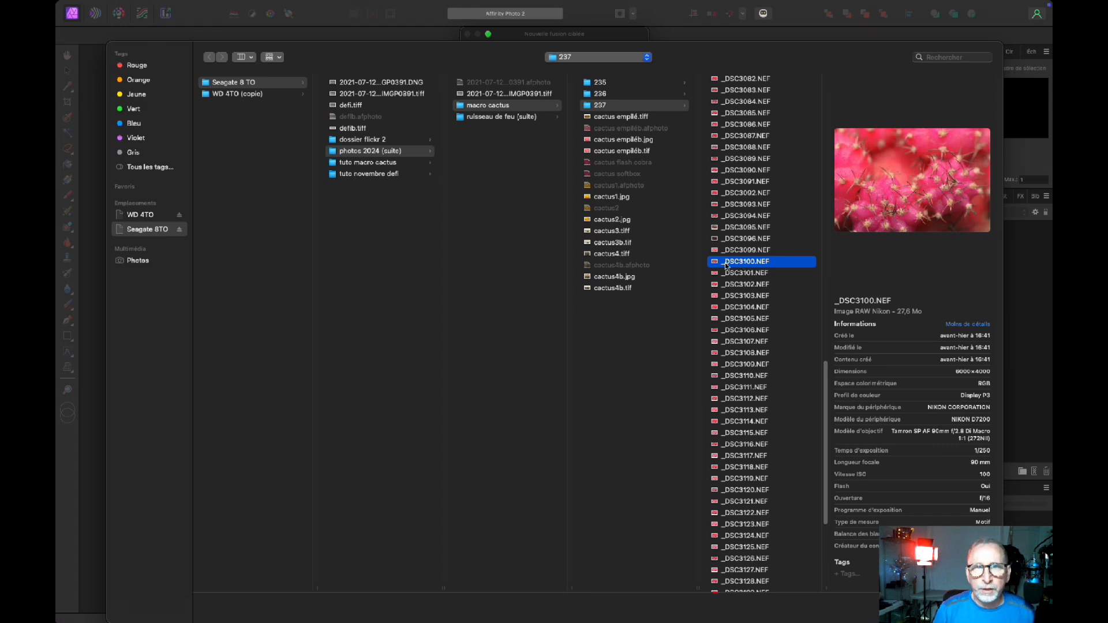
pyautogui.keyDown('super'); pyautogui.click(744, 285); pyautogui.keyUp('super')
pyautogui.keyDown('super'); pyautogui.click(746, 308); pyautogui.keyUp('super')
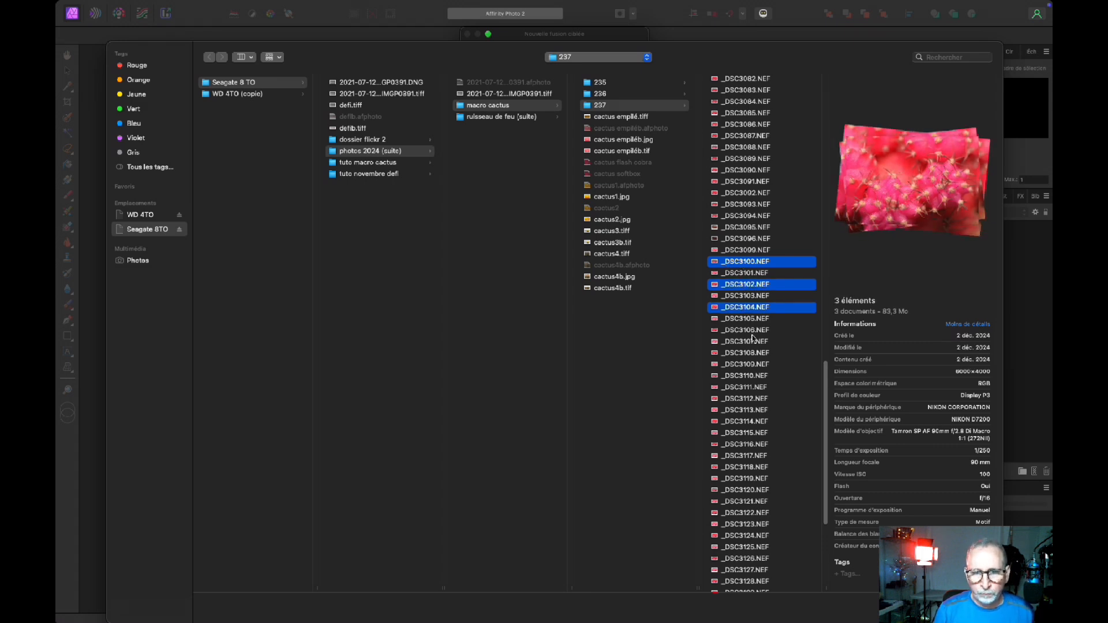
pyautogui.keyDown('super'); pyautogui.click(749, 330); pyautogui.keyUp('super')
pyautogui.keyDown('super'); pyautogui.click(751, 353); pyautogui.keyUp('super')
pyautogui.keyDown('super'); pyautogui.click(750, 376); pyautogui.keyUp('super')
pyautogui.keyDown('super'); pyautogui.click(750, 398); pyautogui.keyUp('super')
pyautogui.keyDown('super'); pyautogui.click(749, 421); pyautogui.keyUp('super')
pyautogui.keyDown('super'); pyautogui.click(749, 444); pyautogui.keyUp('super')
pyautogui.keyDown('super'); pyautogui.click(749, 467); pyautogui.keyUp('super')
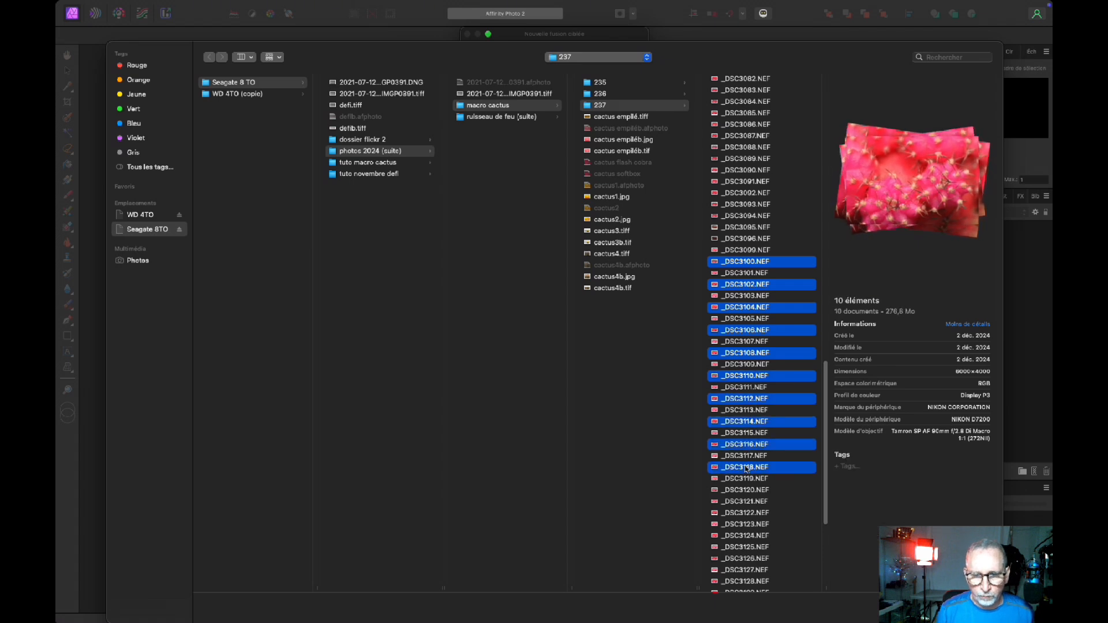
pyautogui.keyDown('super'); pyautogui.click(747, 490); pyautogui.keyUp('super')
pyautogui.keyDown('super'); pyautogui.click(747, 512); pyautogui.keyUp('super')
pyautogui.keyDown('super'); pyautogui.click(747, 535); pyautogui.keyUp('super')
pyautogui.keyDown('super'); pyautogui.click(747, 558); pyautogui.keyUp('super')
pyautogui.scroll(-5, 824, 557)
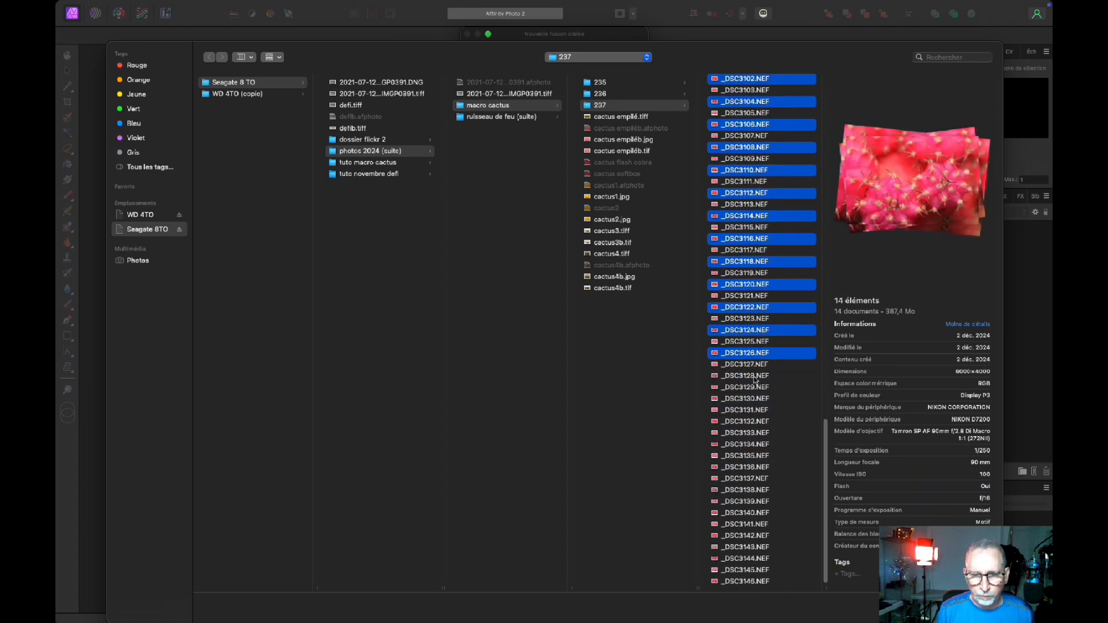
pyautogui.keyDown('super'); pyautogui.click(753, 375); pyautogui.keyUp('super')
pyautogui.keyDown('super'); pyautogui.click(756, 398); pyautogui.keyUp('super')
pyautogui.keyDown('super'); pyautogui.click(758, 421); pyautogui.keyUp('super')
pyautogui.keyDown('super'); pyautogui.click(757, 444); pyautogui.keyUp('super')
pyautogui.keyDown('super'); pyautogui.click(756, 466); pyautogui.keyUp('super')
pyautogui.keyDown('super'); pyautogui.click(755, 490); pyautogui.keyUp('super')
pyautogui.keyDown('super'); pyautogui.click(754, 512); pyautogui.keyUp('super')
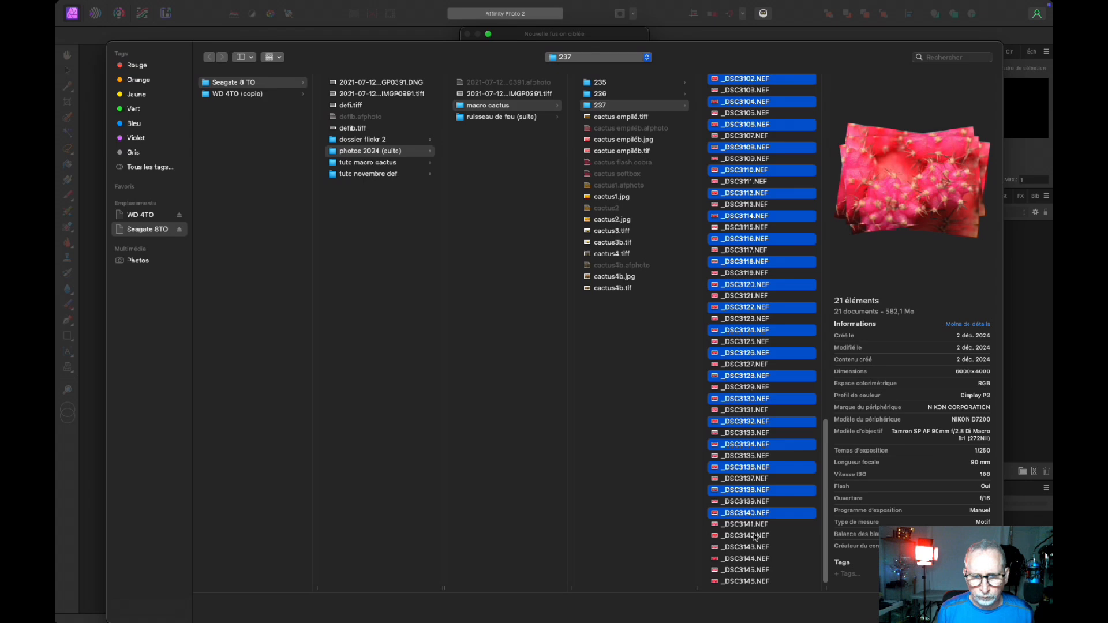
pyautogui.keyDown('super'); pyautogui.click(754, 536); pyautogui.keyUp('super')
pyautogui.keyDown('super'); pyautogui.click(756, 558); pyautogui.keyUp('super')
pyautogui.keyDown('super'); pyautogui.click(756, 580); pyautogui.keyUp('super')
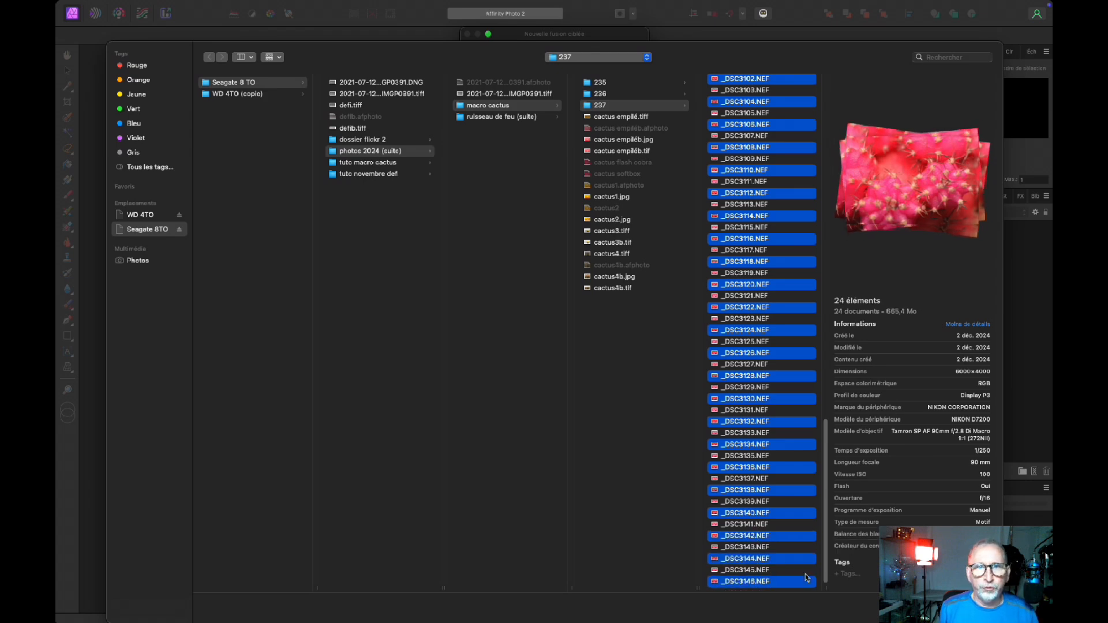
pyautogui.press('Return')
pyautogui.click(619, 283)
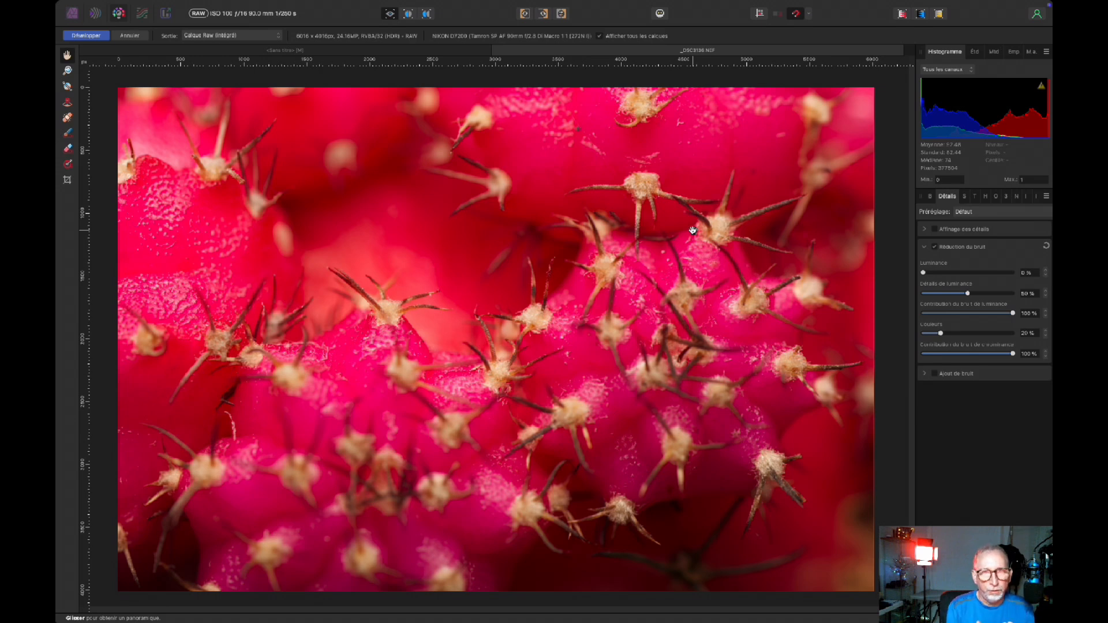
# Step: Compare the untitled focus-merged cactus image with the open single raw frame by switching between the two documents
pyautogui.click(421, 50)
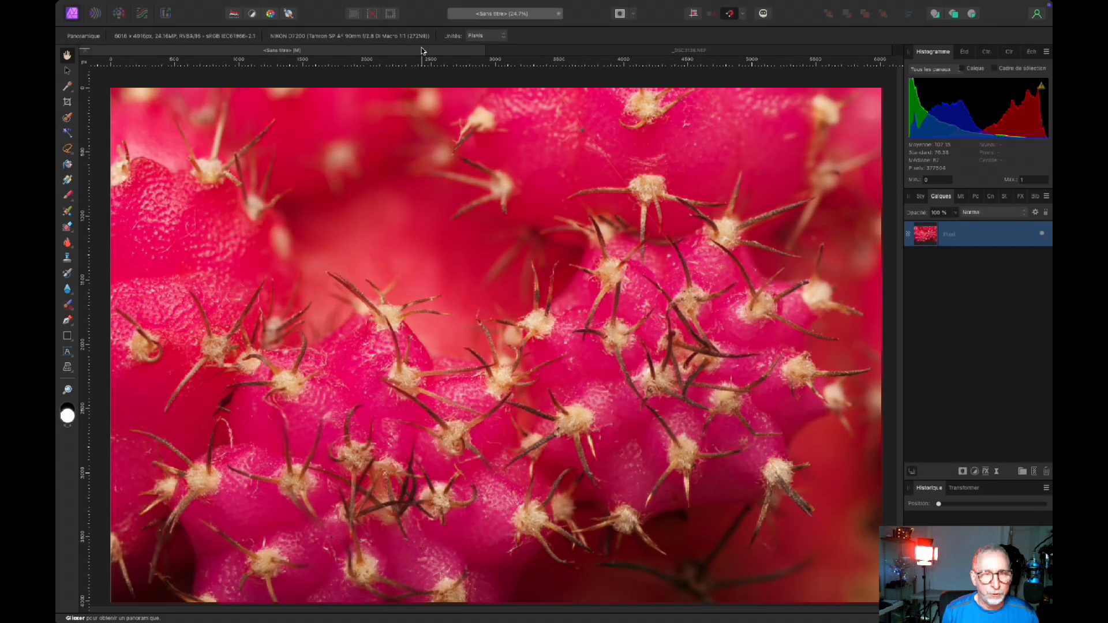
pyautogui.click(572, 50)
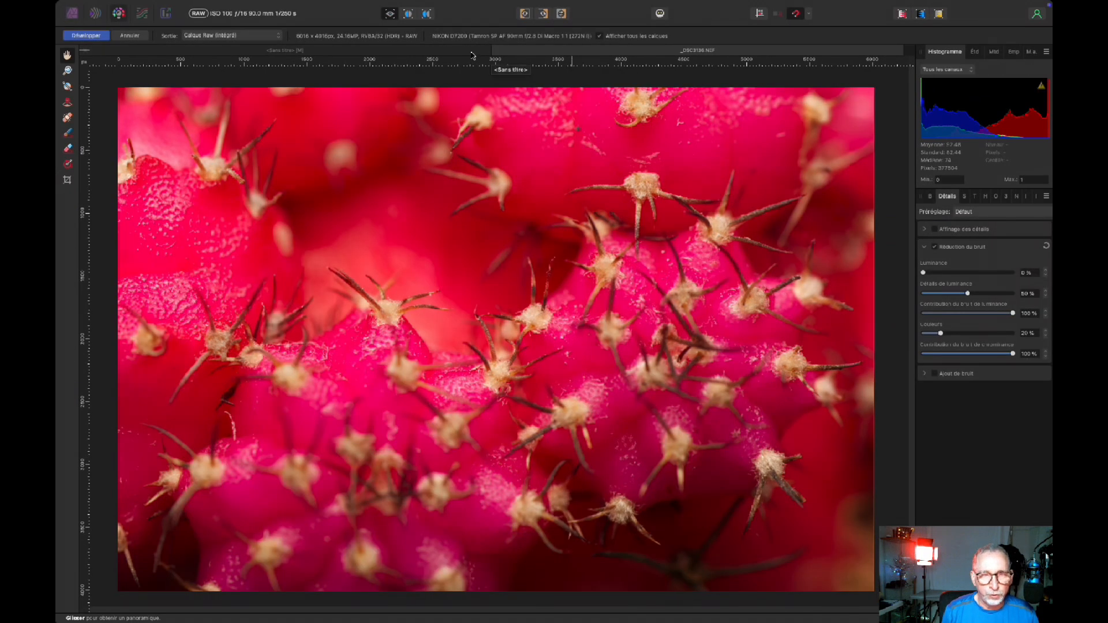
pyautogui.click(471, 52)
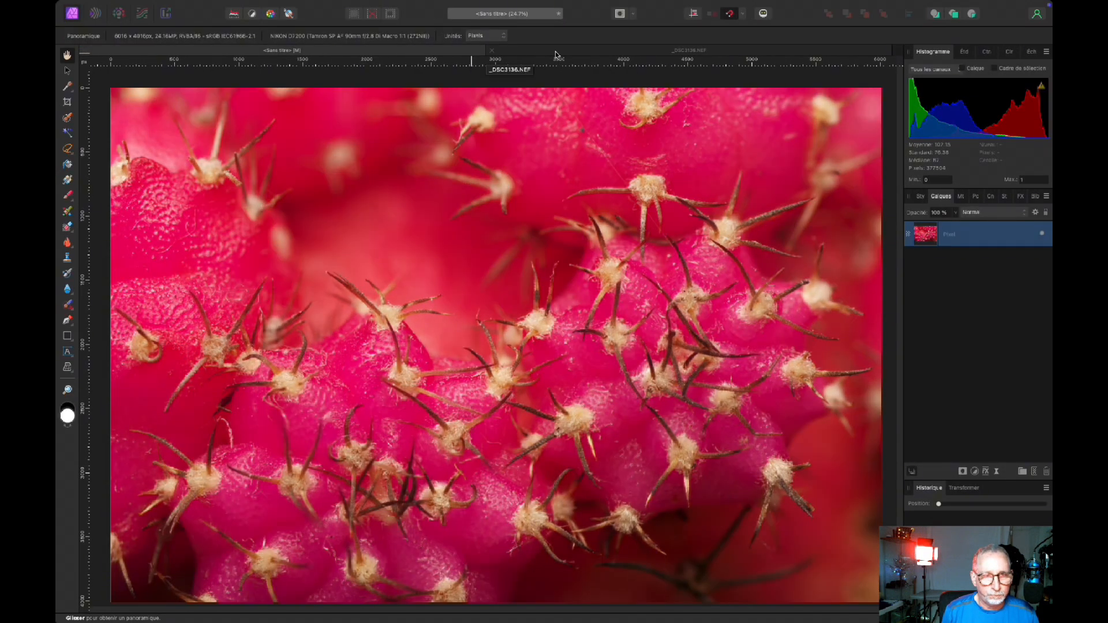
pyautogui.click(555, 53)
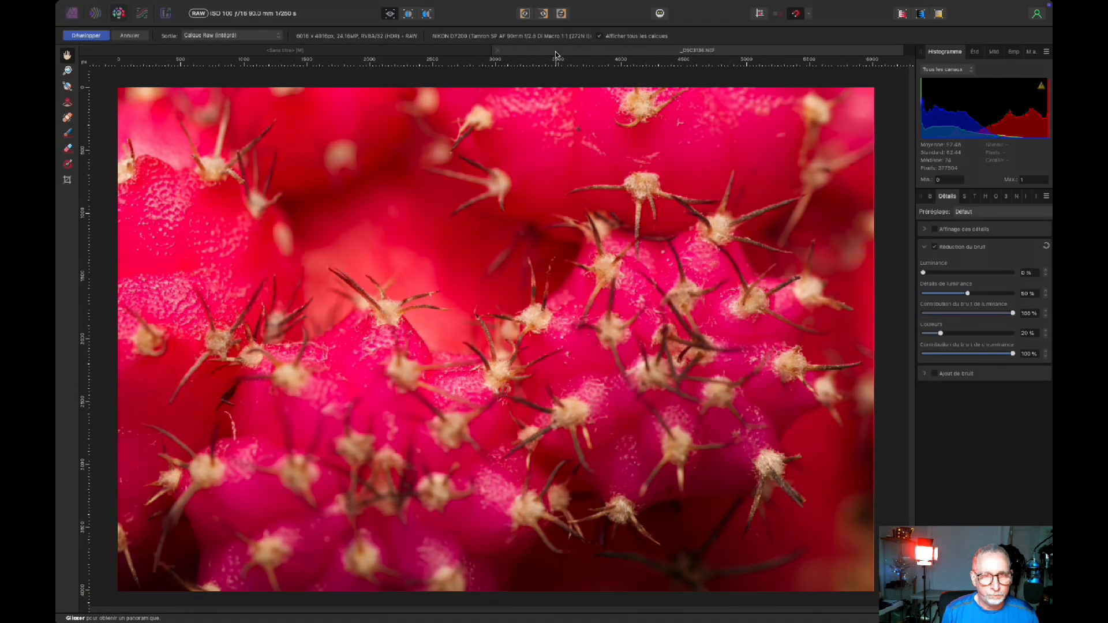
# Step: Compare the cactus softbox and cactus flash cobra documents by switching between them
pyautogui.click(428, 56)
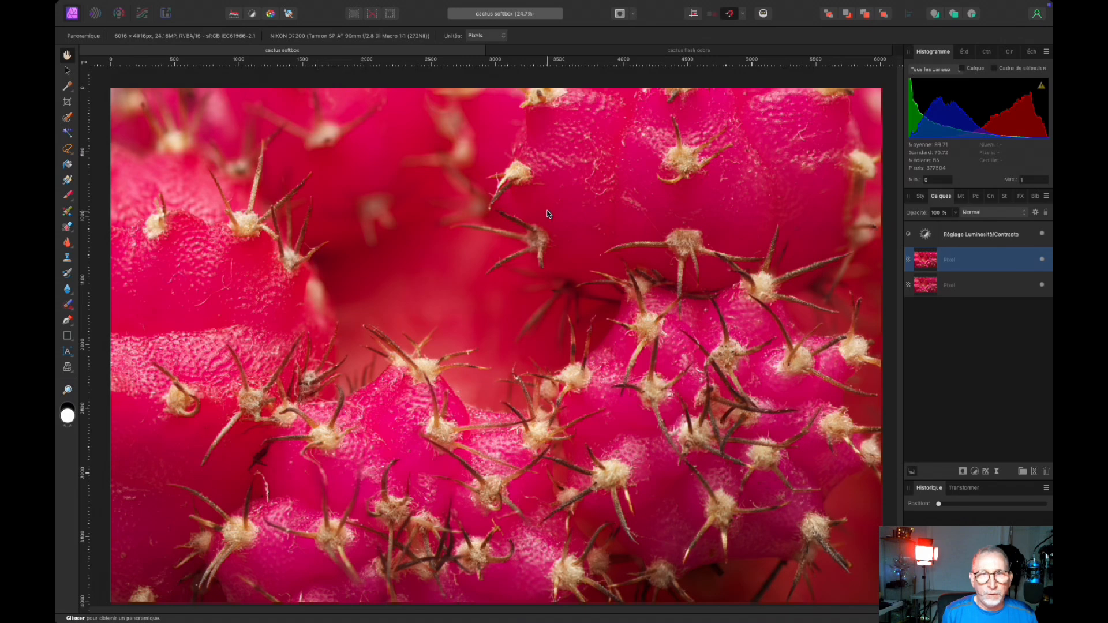
pyautogui.click(635, 51)
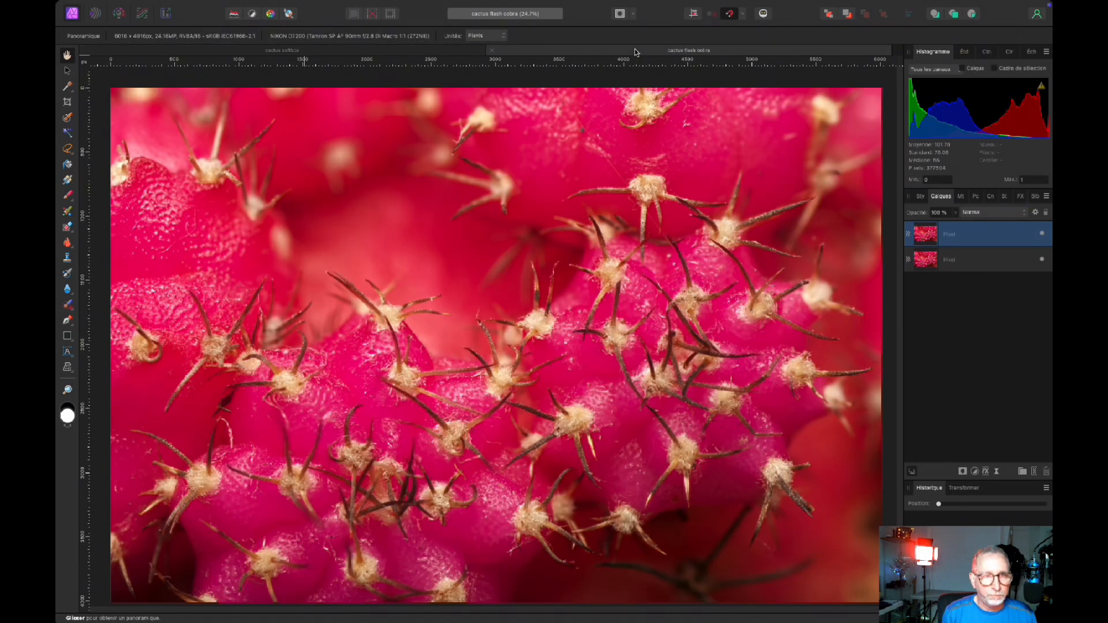
pyautogui.click(406, 52)
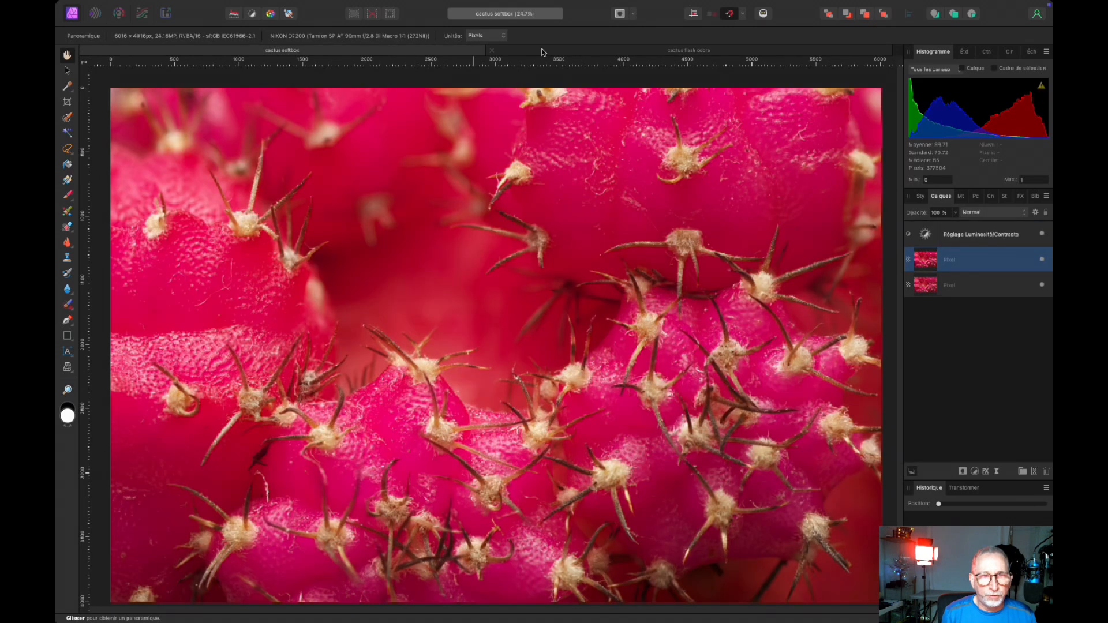